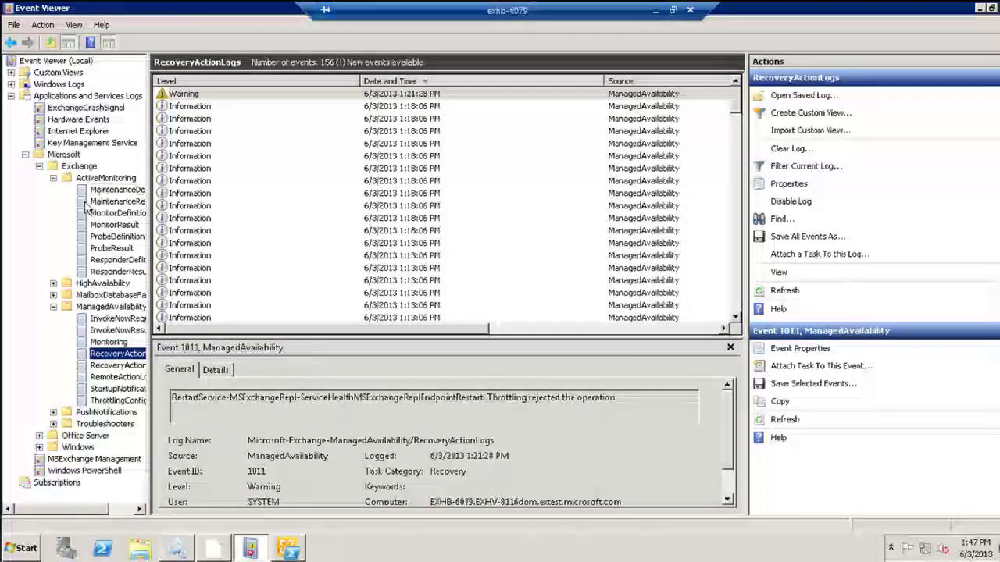
# Step: Open the MonitorDefinition log under ActiveMonitoring and look through the descriptions of its monitor definition events
pyautogui.click(119, 214)
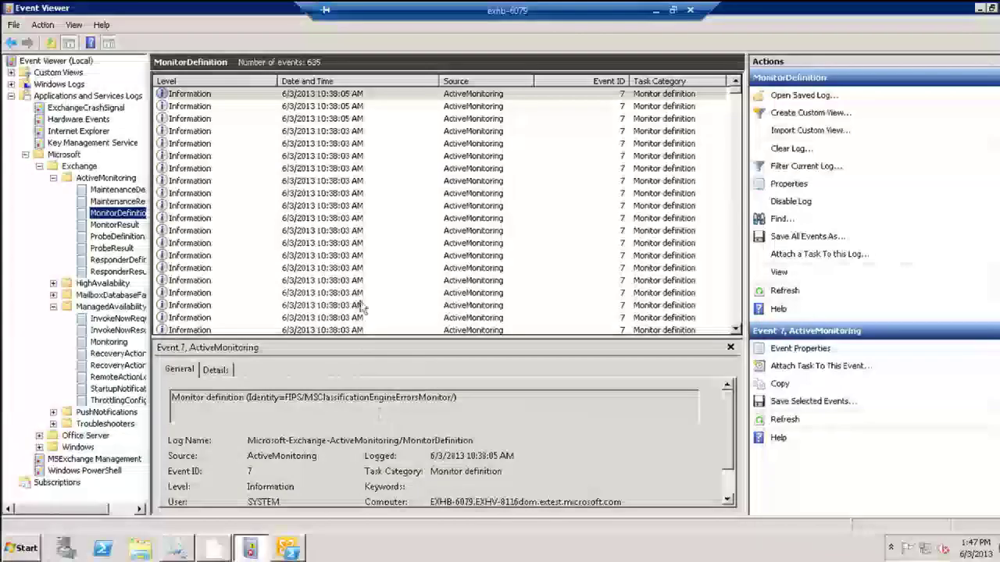
pyautogui.click(404, 107)
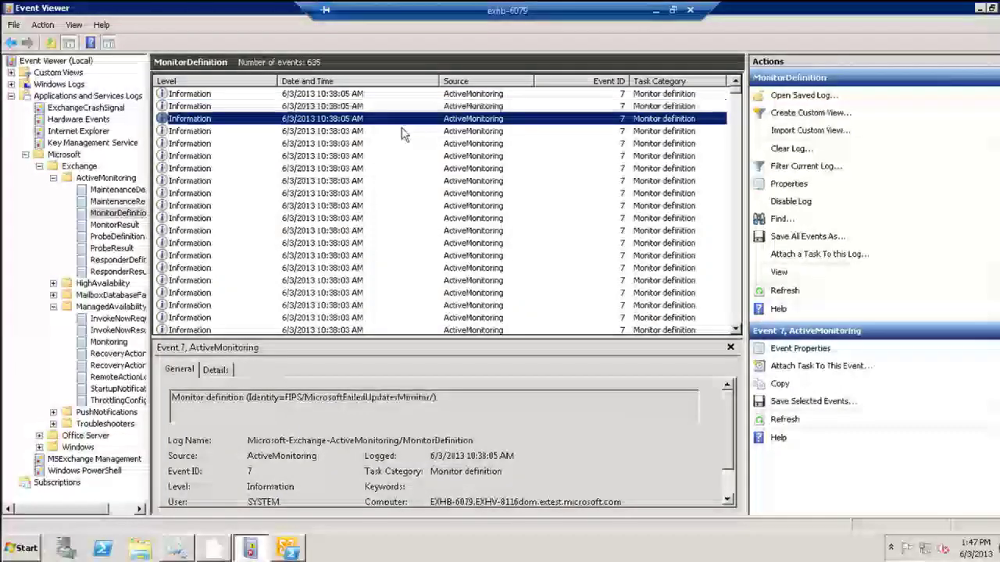
pyautogui.click(403, 132)
pyautogui.click(403, 156)
pyautogui.click(402, 168)
pyautogui.click(400, 205)
pyautogui.click(398, 218)
pyautogui.click(396, 268)
pyautogui.click(395, 292)
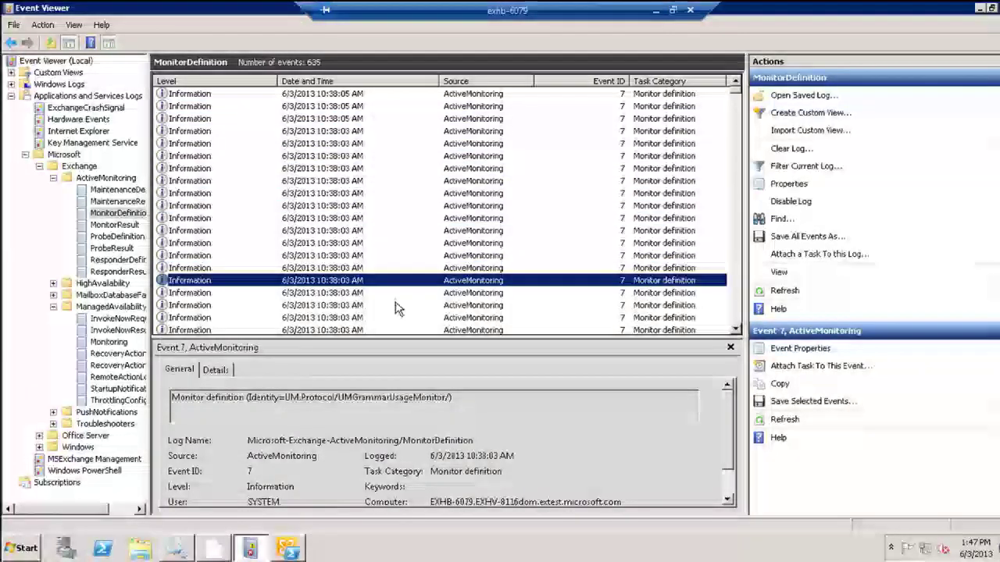
pyautogui.click(398, 317)
pyautogui.scroll(-7, 396, 297)
pyautogui.click(393, 243)
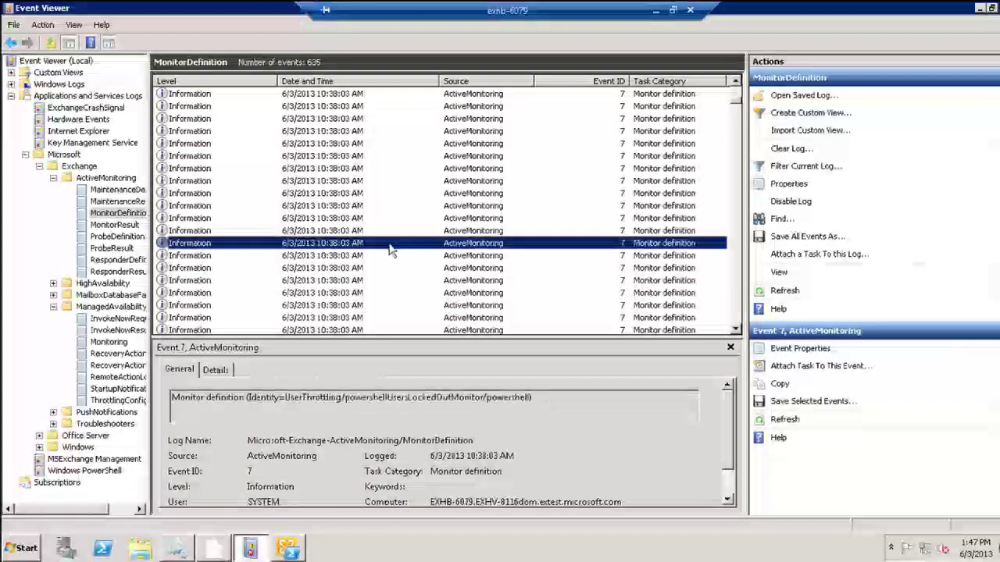
pyautogui.click(392, 281)
pyautogui.click(389, 304)
pyautogui.click(390, 330)
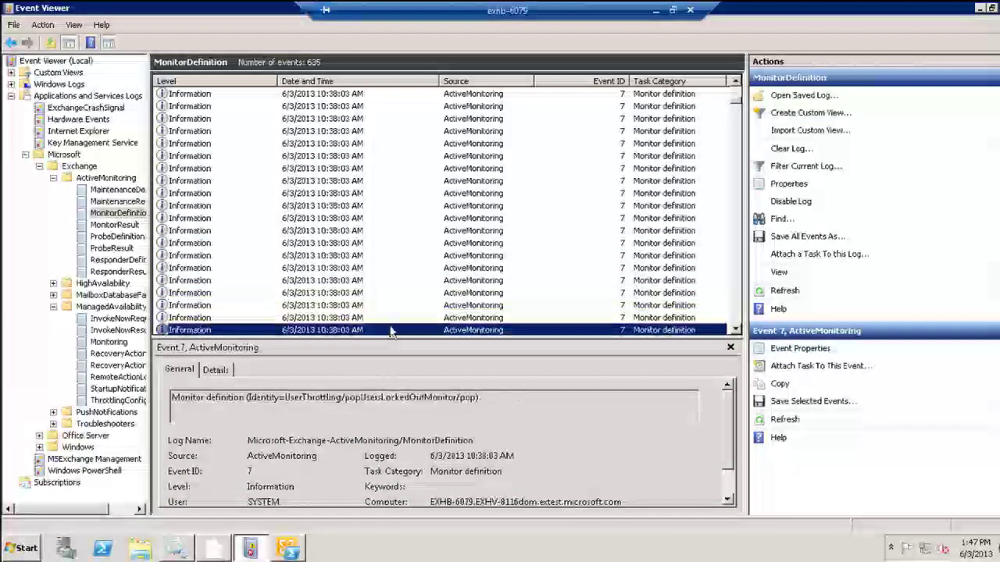
pyautogui.scroll(-4, 389, 316)
pyautogui.scroll(-3, 386, 309)
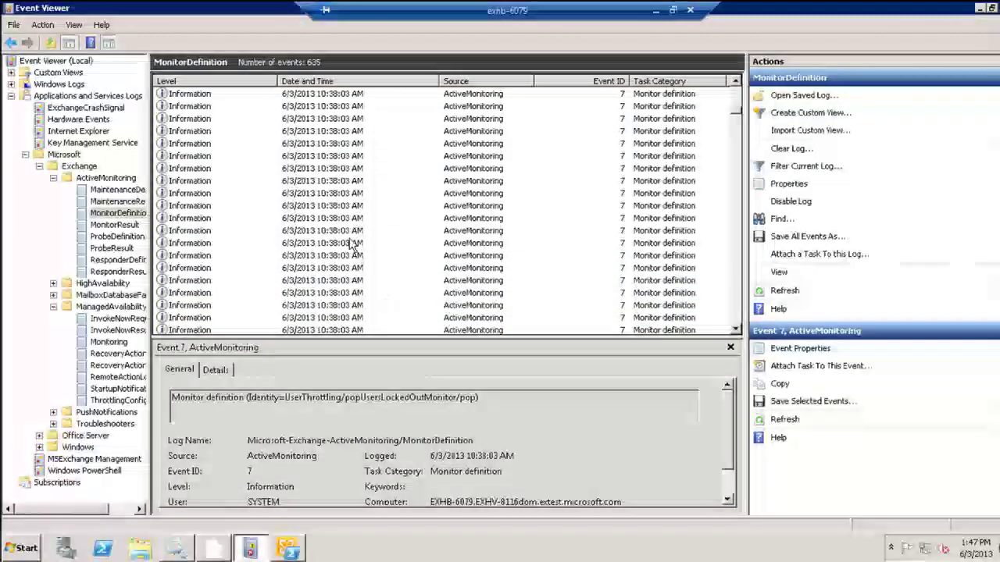
# Step: Open the SearchQueryFailureMonitor/mdb2 definition event in its own properties window and show its details
pyautogui.click(355, 243)
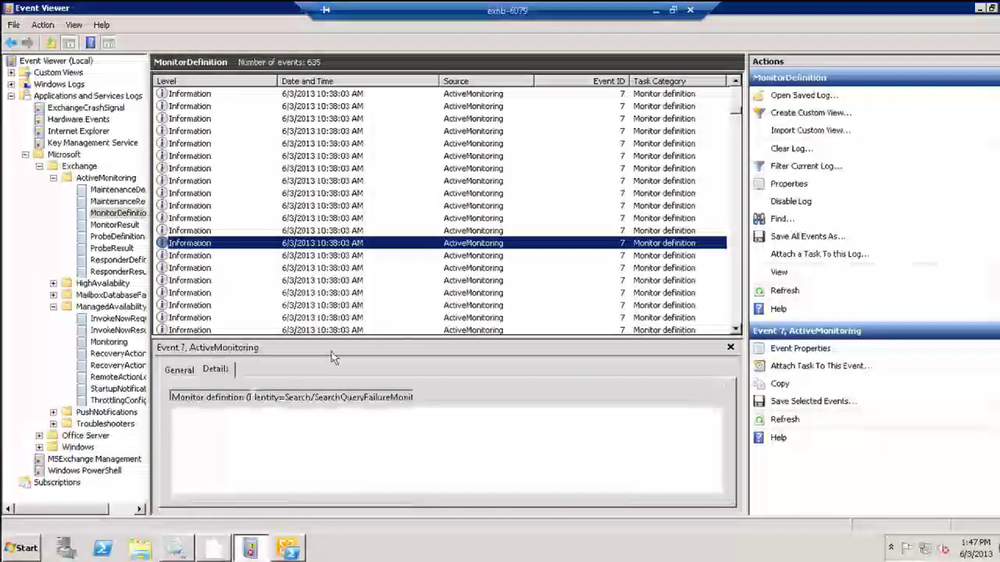
pyautogui.click(217, 370)
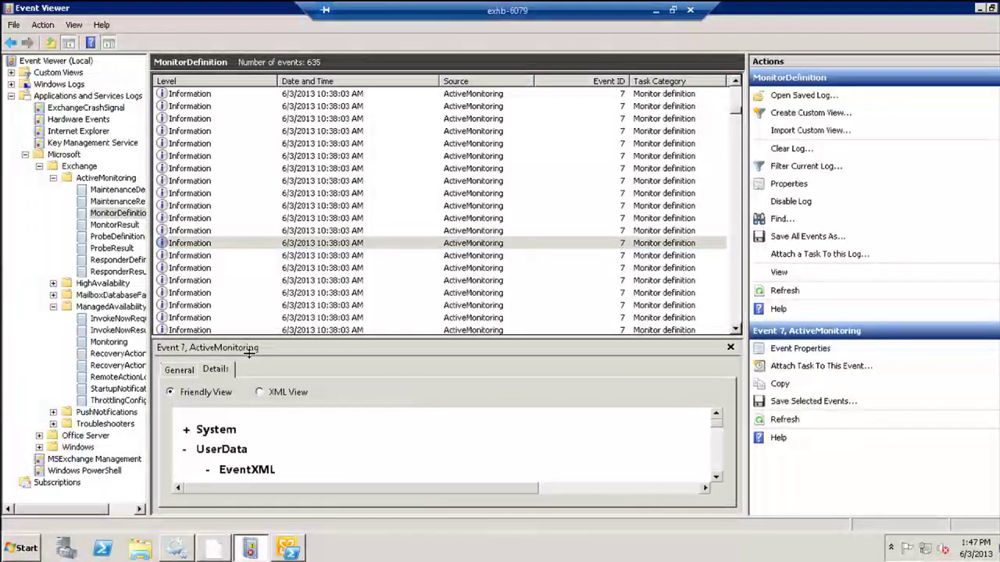
pyautogui.doubleClick(323, 243)
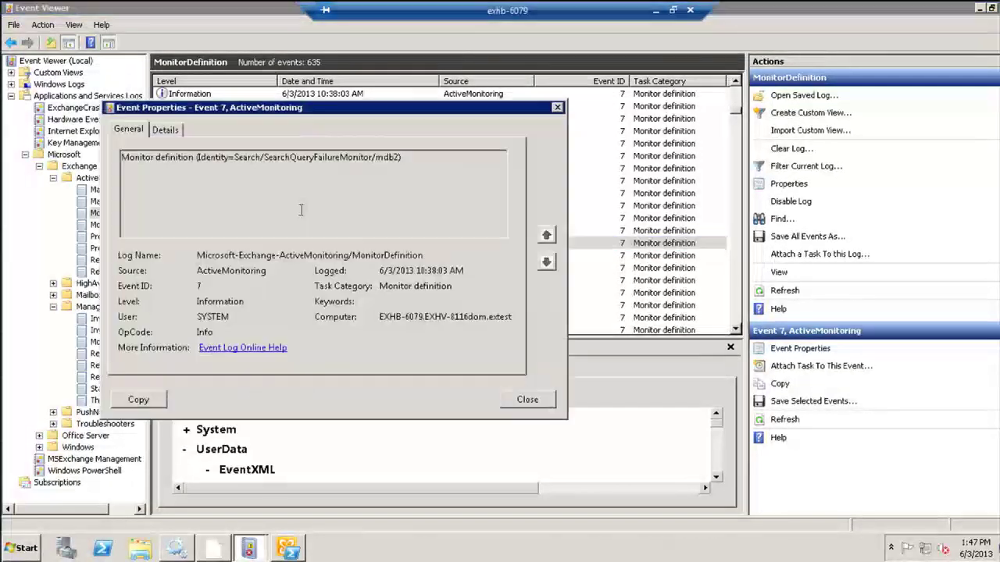
pyautogui.click(166, 130)
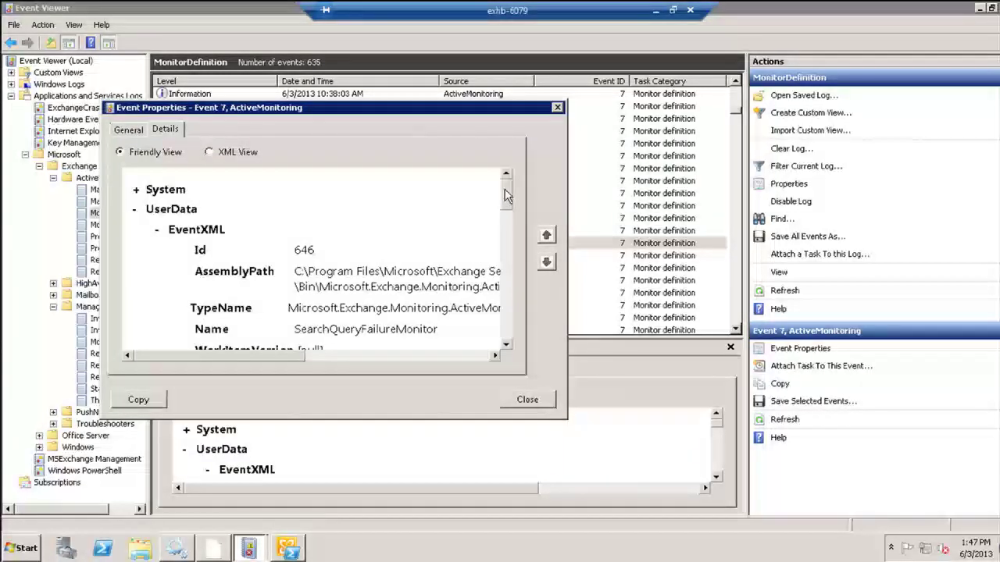
# Step: Examine the monitor definition's sample mask, monitoring interval, threshold and state transitions, and close the event properties
pyautogui.scroll(-2, 508, 212)
pyautogui.moveTo(508, 212); pyautogui.dragTo(525, 282)
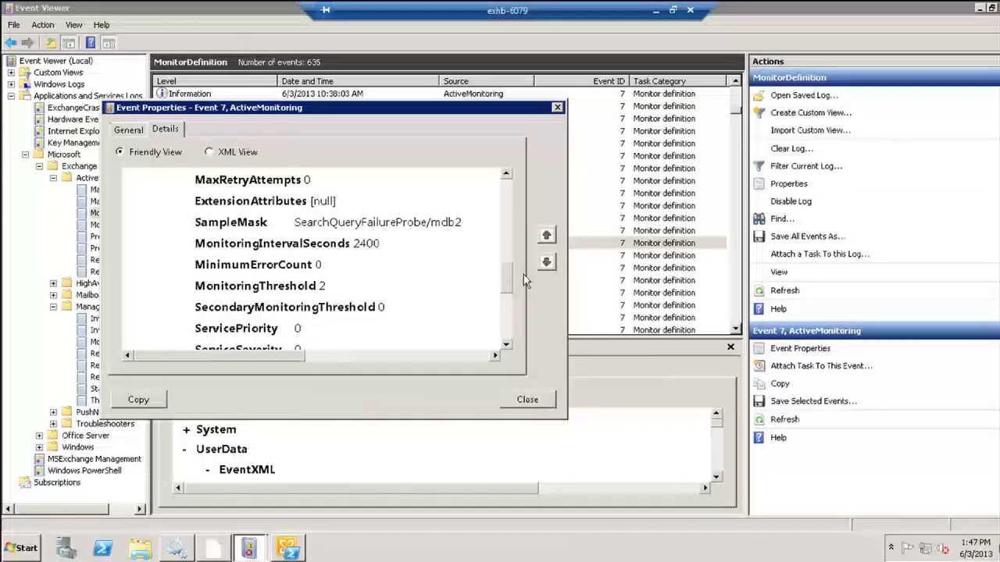
pyautogui.moveTo(508, 279); pyautogui.dragTo(510, 309)
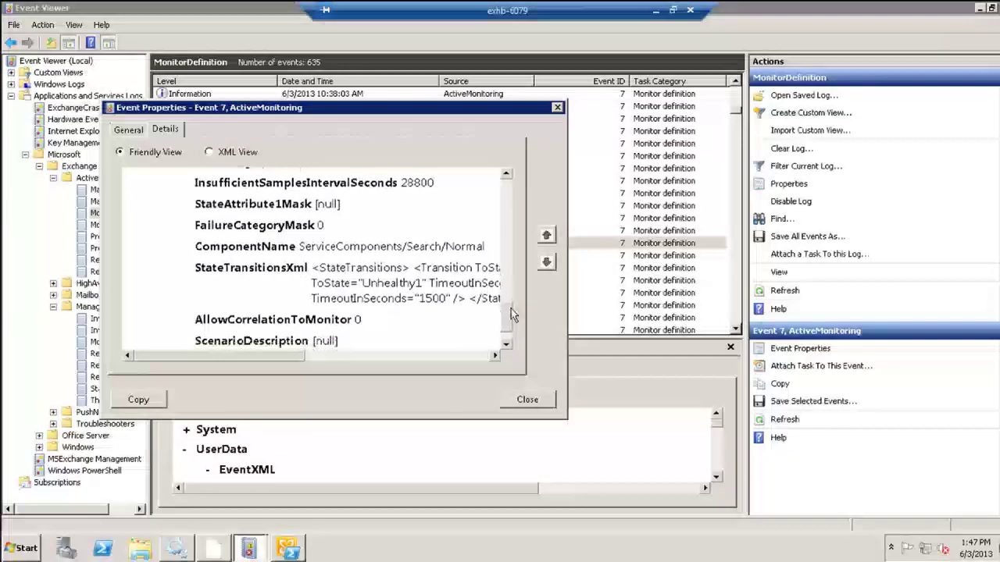
pyautogui.moveTo(297, 359)
pyautogui.mouseDown()
pyautogui.moveTo(440, 339)
pyautogui.moveTo(294, 356)
pyautogui.mouseUp()
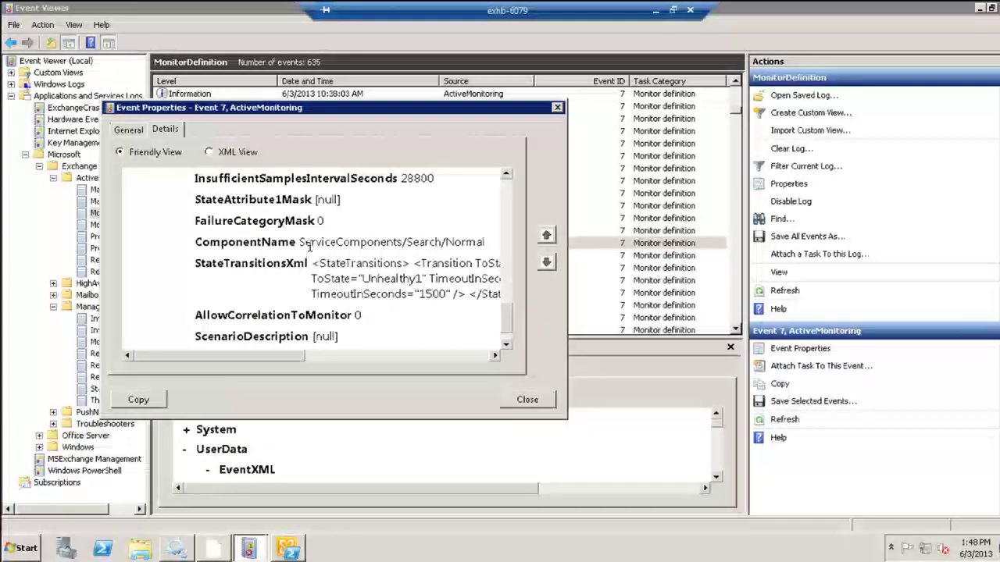
pyautogui.moveTo(511, 326); pyautogui.dragTo(507, 269)
pyautogui.rightClick(508, 275)
pyautogui.click(556, 107)
pyautogui.click(557, 107)
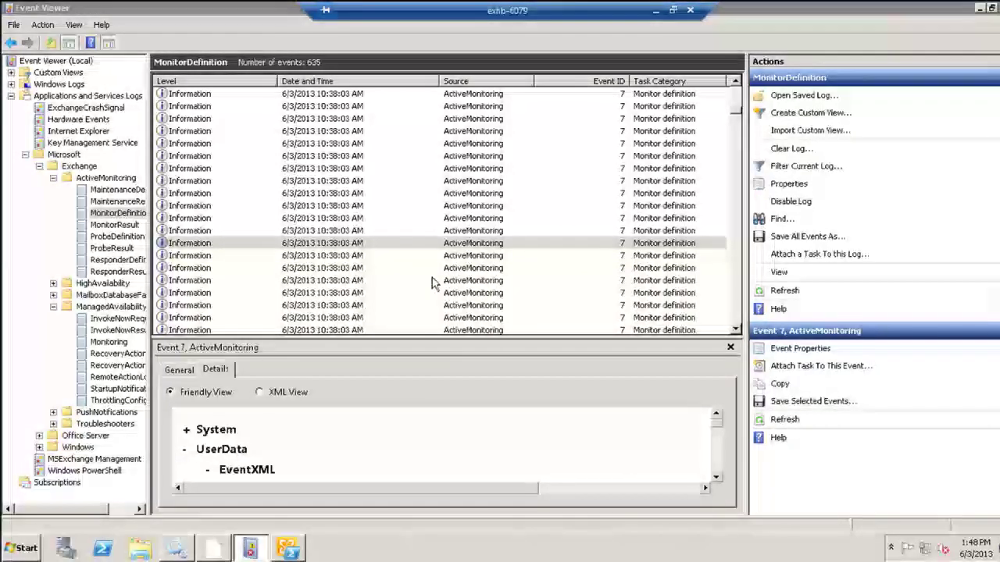
# Step: Open the first event in the ProbeDefinition log, examine its detailed fields including ExtensionAttributes, and close it
pyautogui.click(104, 238)
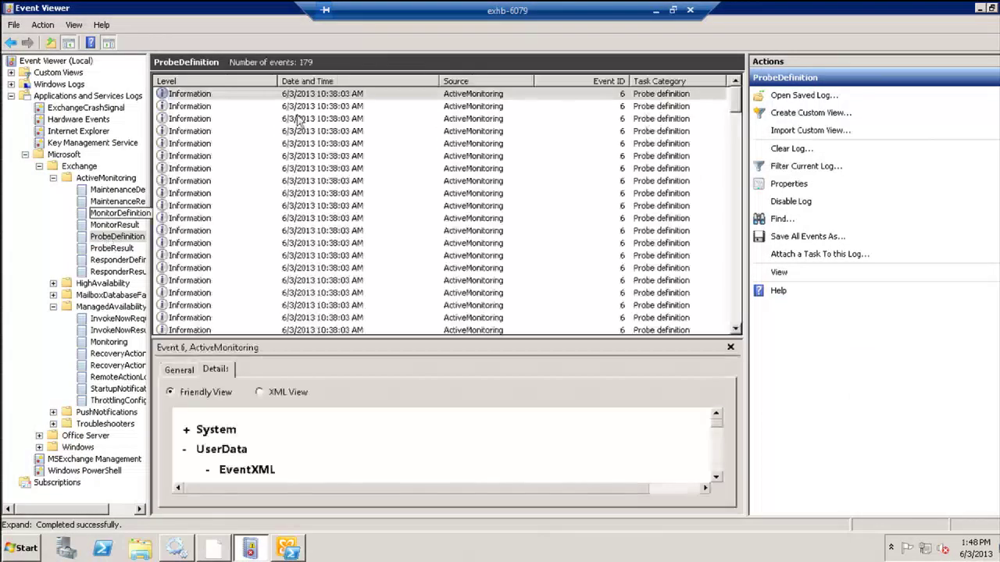
pyautogui.click(357, 93)
pyautogui.doubleClick(358, 93)
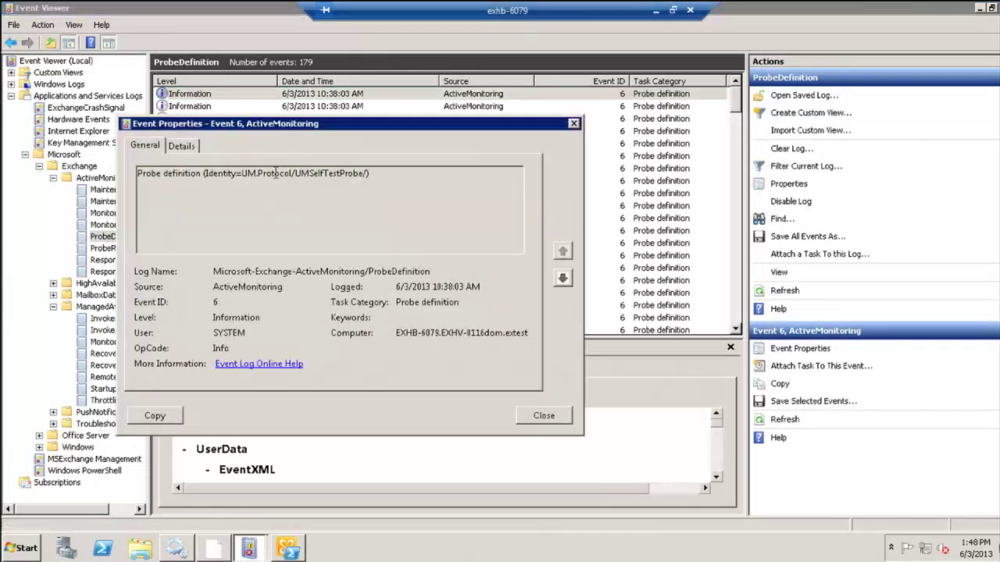
pyautogui.click(181, 145)
pyautogui.moveTo(523, 206); pyautogui.dragTo(545, 306)
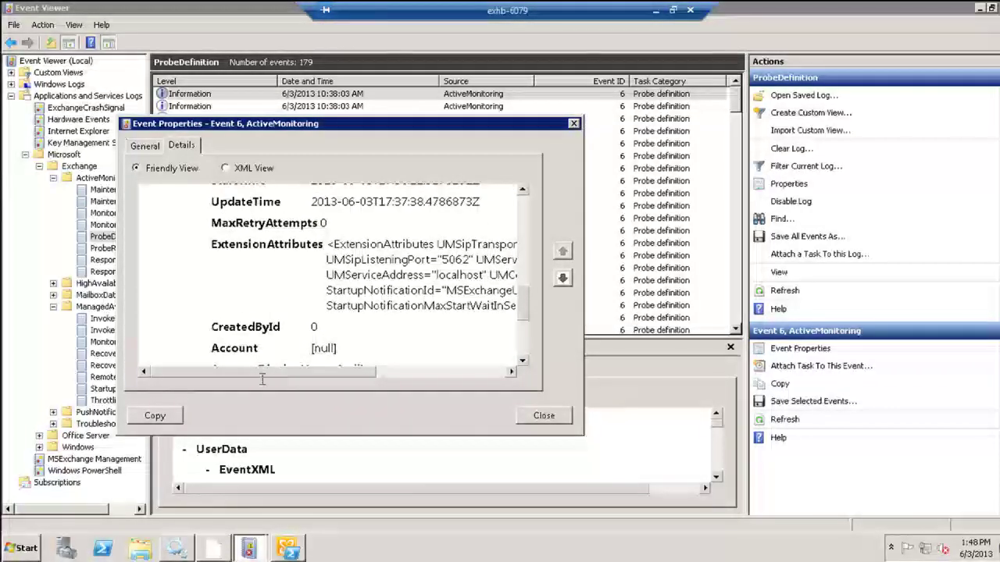
pyautogui.moveTo(336, 367); pyautogui.dragTo(379, 375)
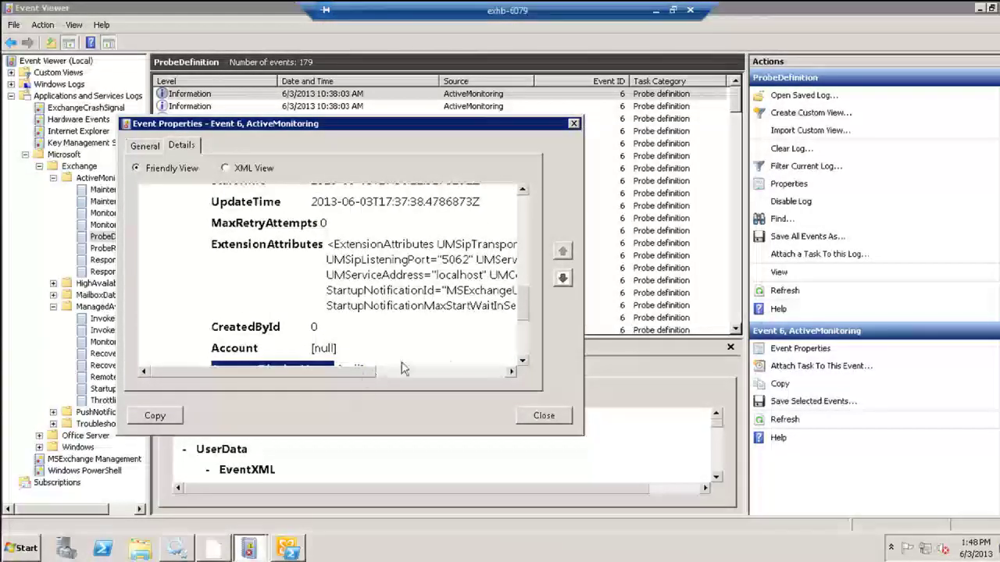
pyautogui.click(403, 371)
pyautogui.click(574, 124)
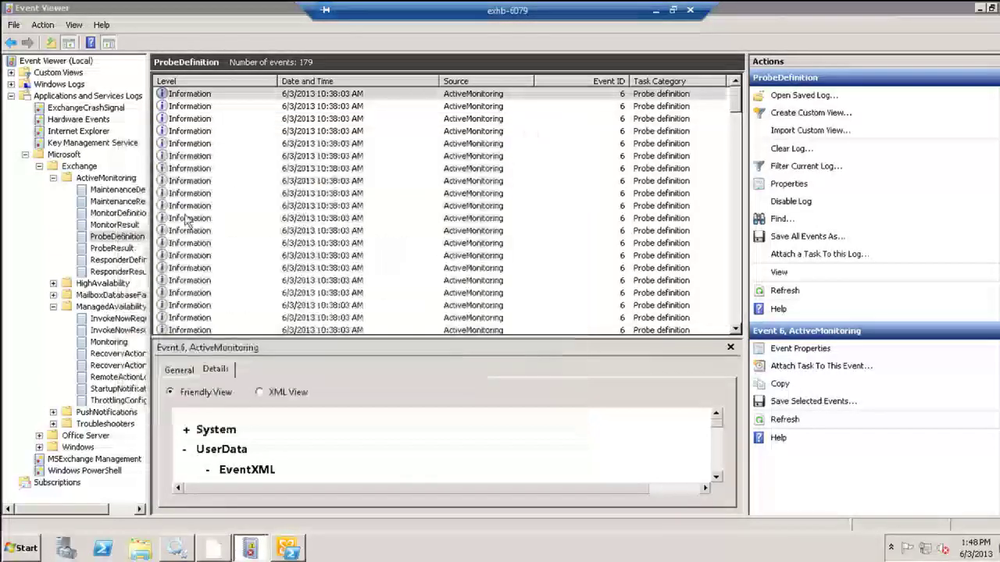
# Step: Open RecoveryActionLogs with the log tree widened, and view the general descriptions of the newest event and the 1:47:43 PM warning
pyautogui.click(119, 354)
pyautogui.moveTo(153, 356); pyautogui.dragTo(236, 358)
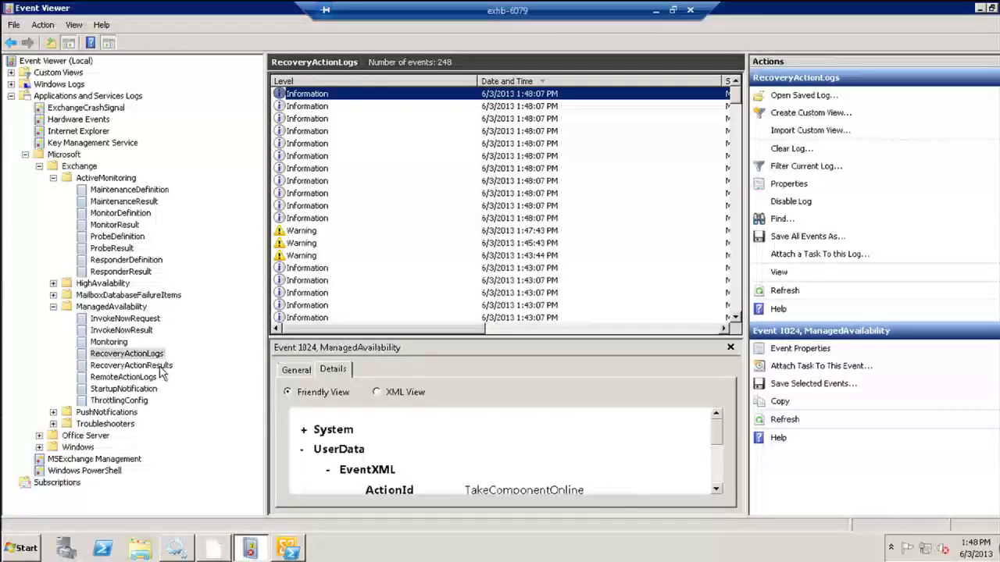
pyautogui.click(293, 372)
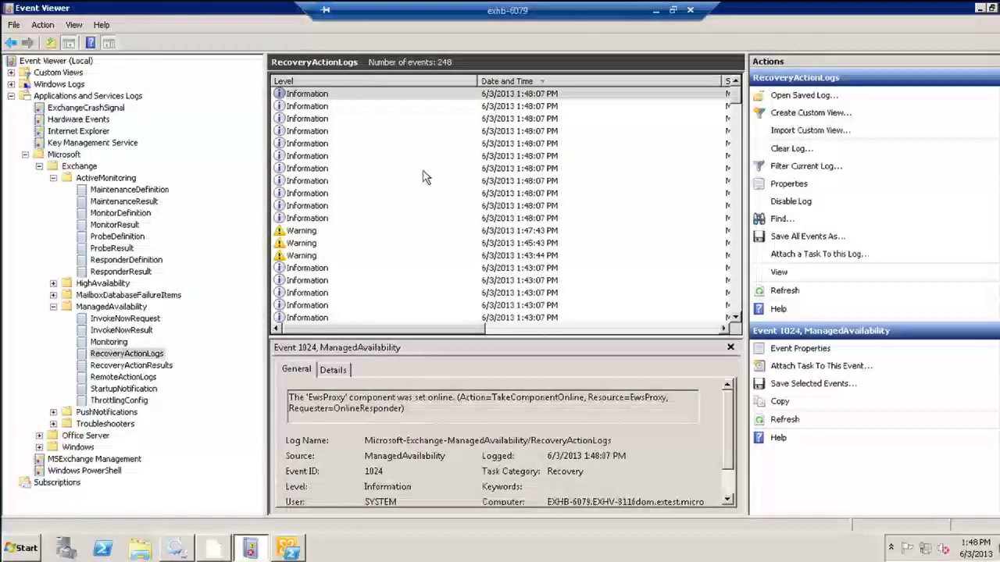
pyautogui.click(342, 232)
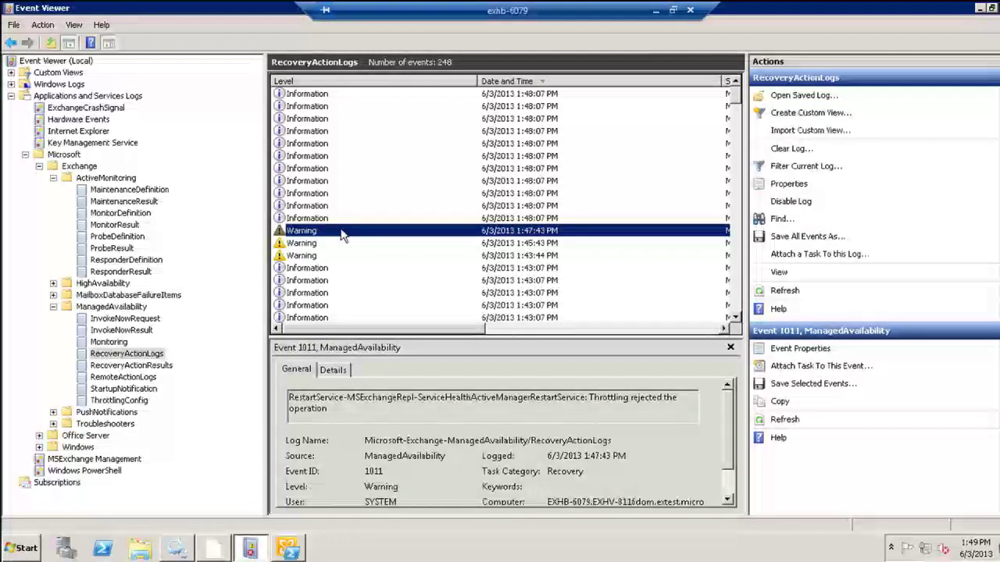
# Step: Open the newest event in the RecoveryActionResults log in its own window and move that window toward the middle of the screen
pyautogui.click(132, 364)
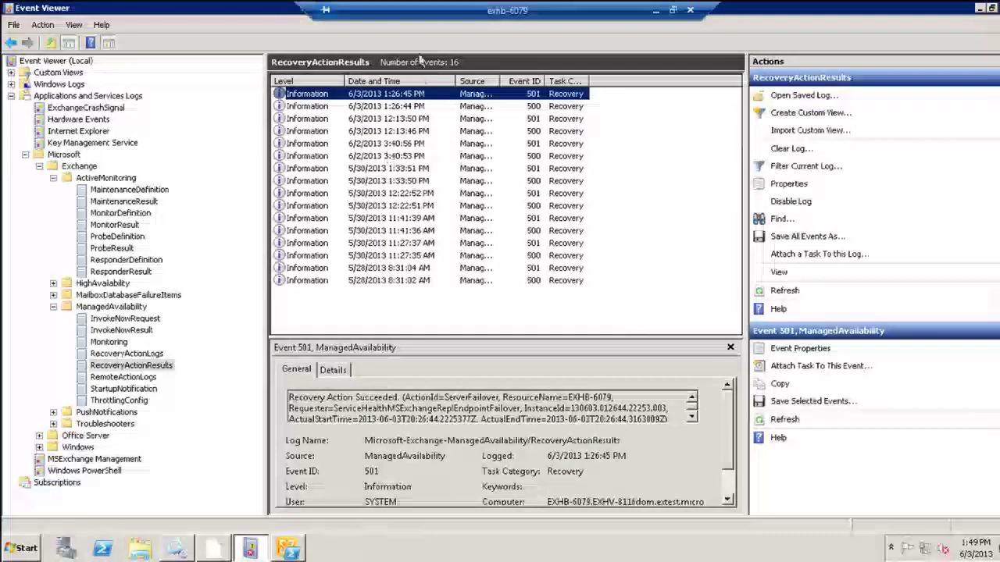
pyautogui.doubleClick(362, 96)
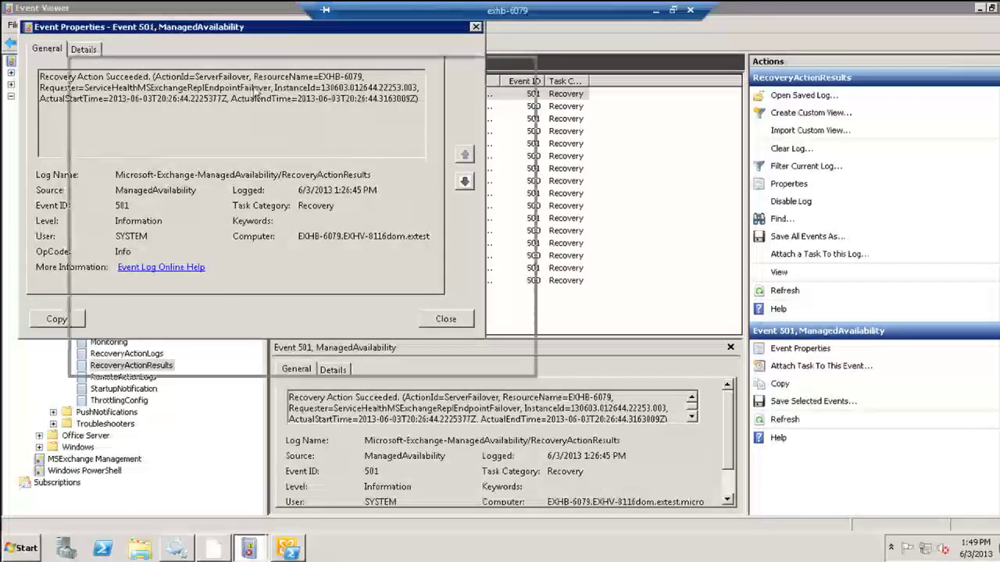
pyautogui.moveTo(153, 29); pyautogui.dragTo(283, 104)
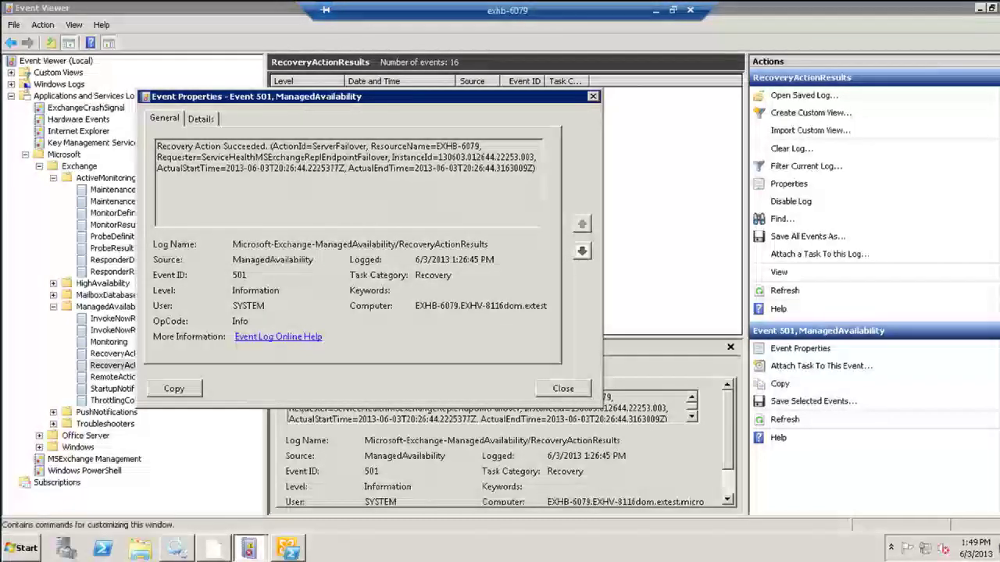
pyautogui.rightClick(885, 545)
pyautogui.rightClick(857, 556)
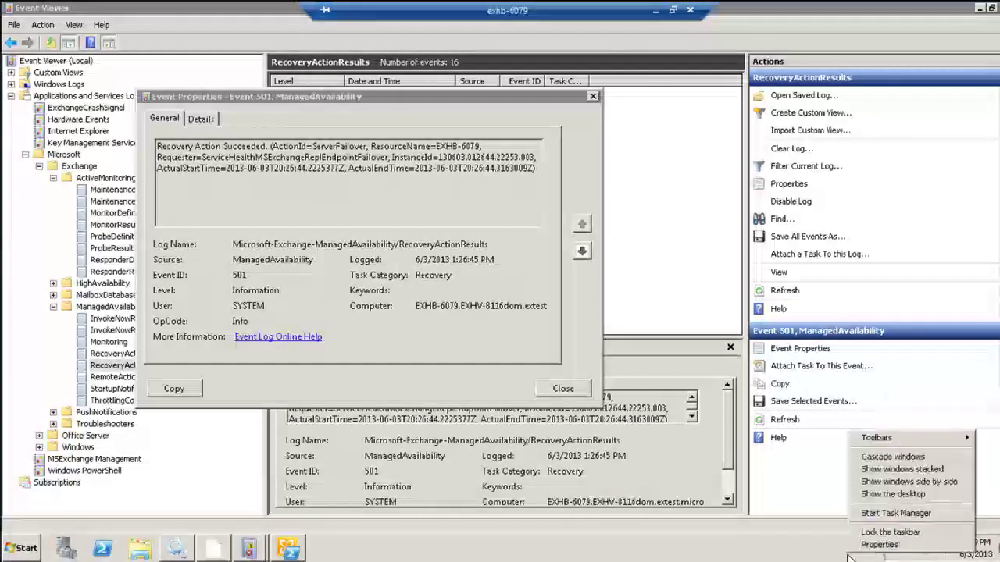
pyautogui.rightClick(885, 557)
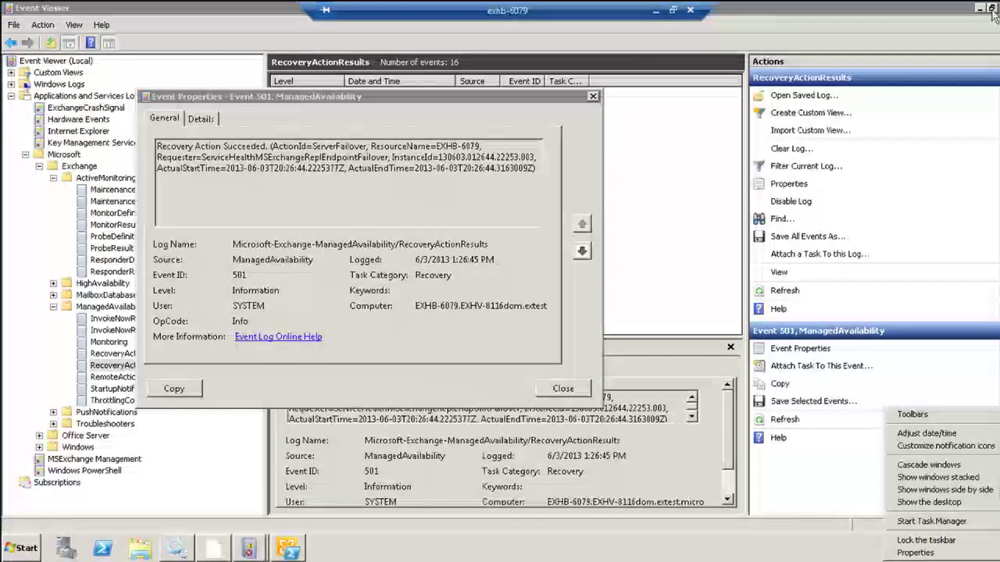
# Step: Minimize Event Viewer and Services to reach the desktop, and run ZoomIt from its shortcut
pyautogui.click(981, 8)
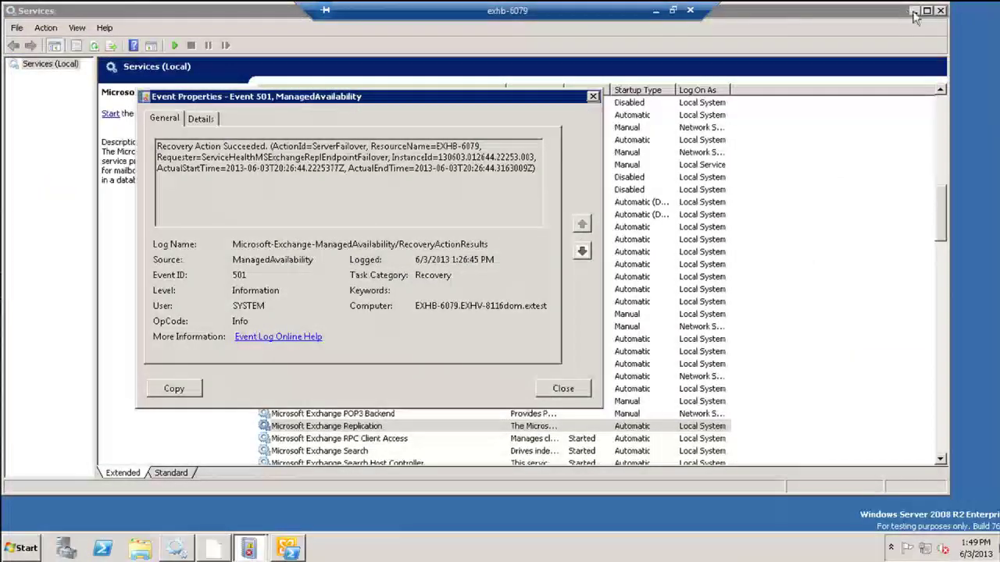
pyautogui.click(914, 10)
pyautogui.doubleClick(28, 410)
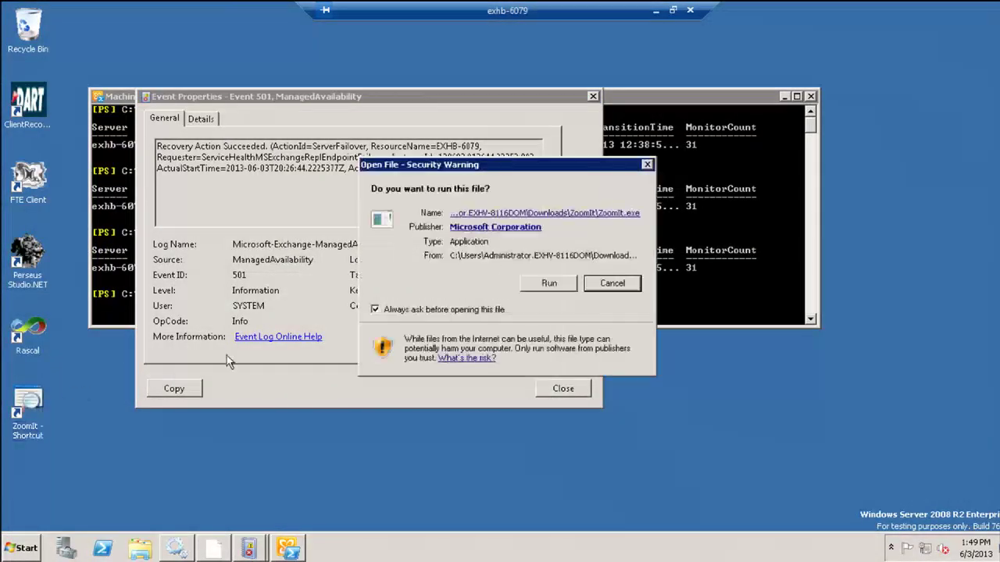
pyautogui.click(549, 284)
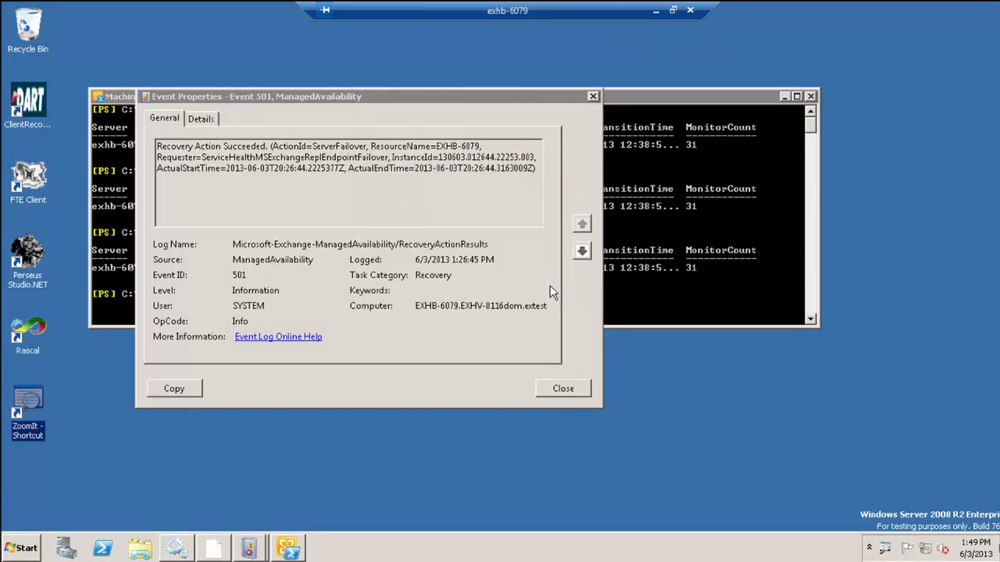
# Step: Magnify the event 501 window with ZoomIt, and minimize the exhb-6079 remote session to return to the slides
pyautogui.hotkey('ctrl', '1')
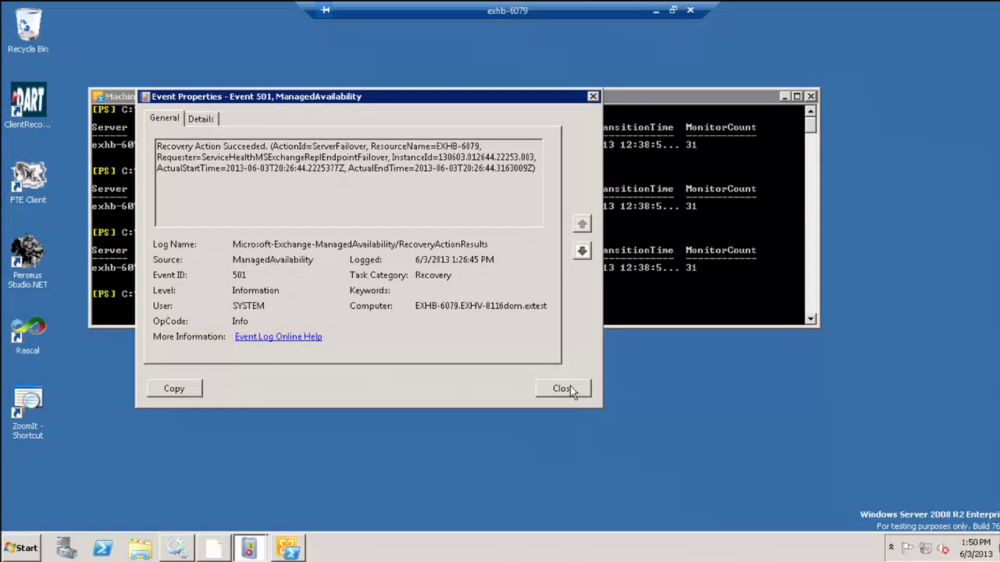
pyautogui.click(657, 12)
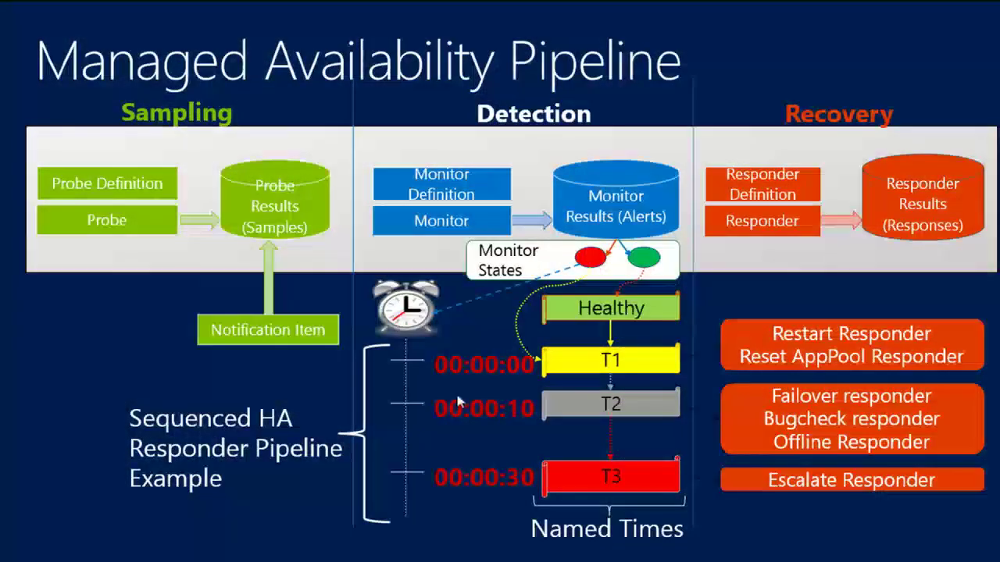